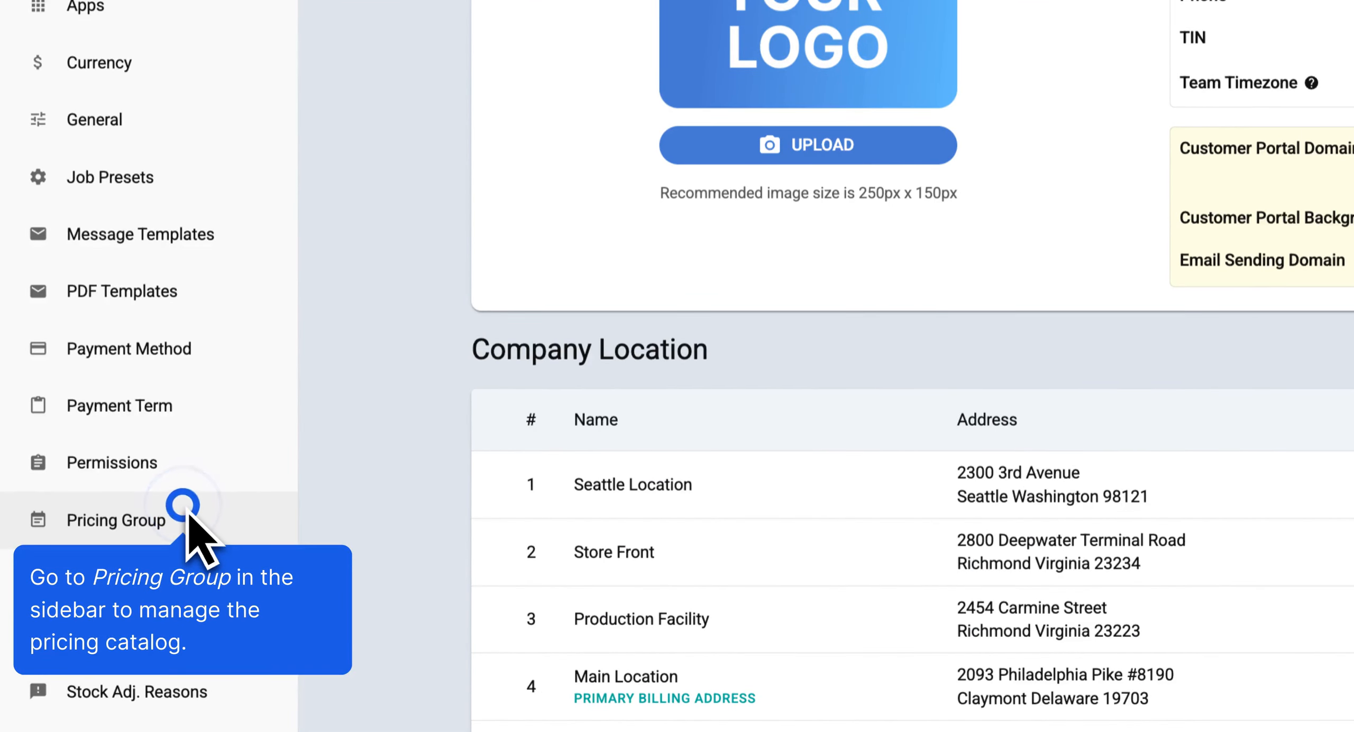
Create a pricing group named Small Orders (1-24 pcs) with Piece Pricing as default catalog price and a 100% default catalog markup
{"action": "left_click", "coordinate": [182, 505]}
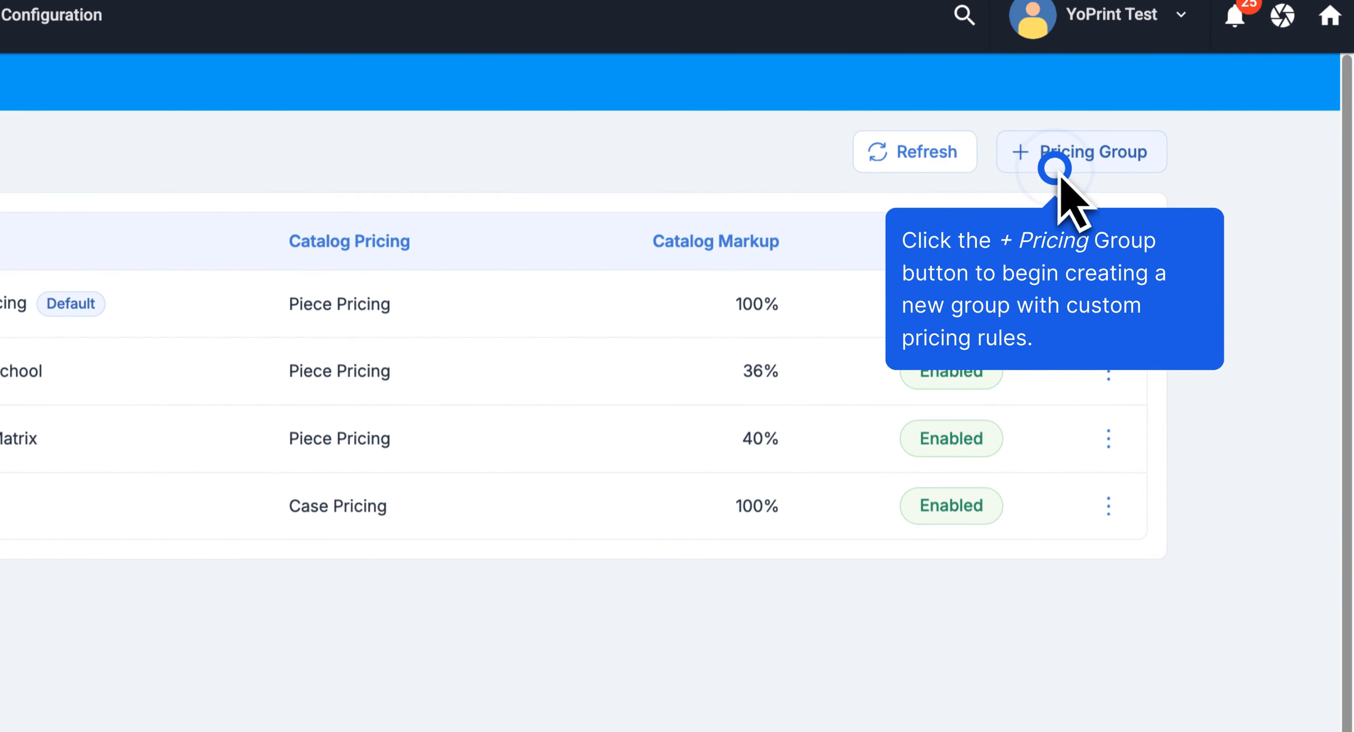
{"action": "left_click", "coordinate": [1055, 169]}
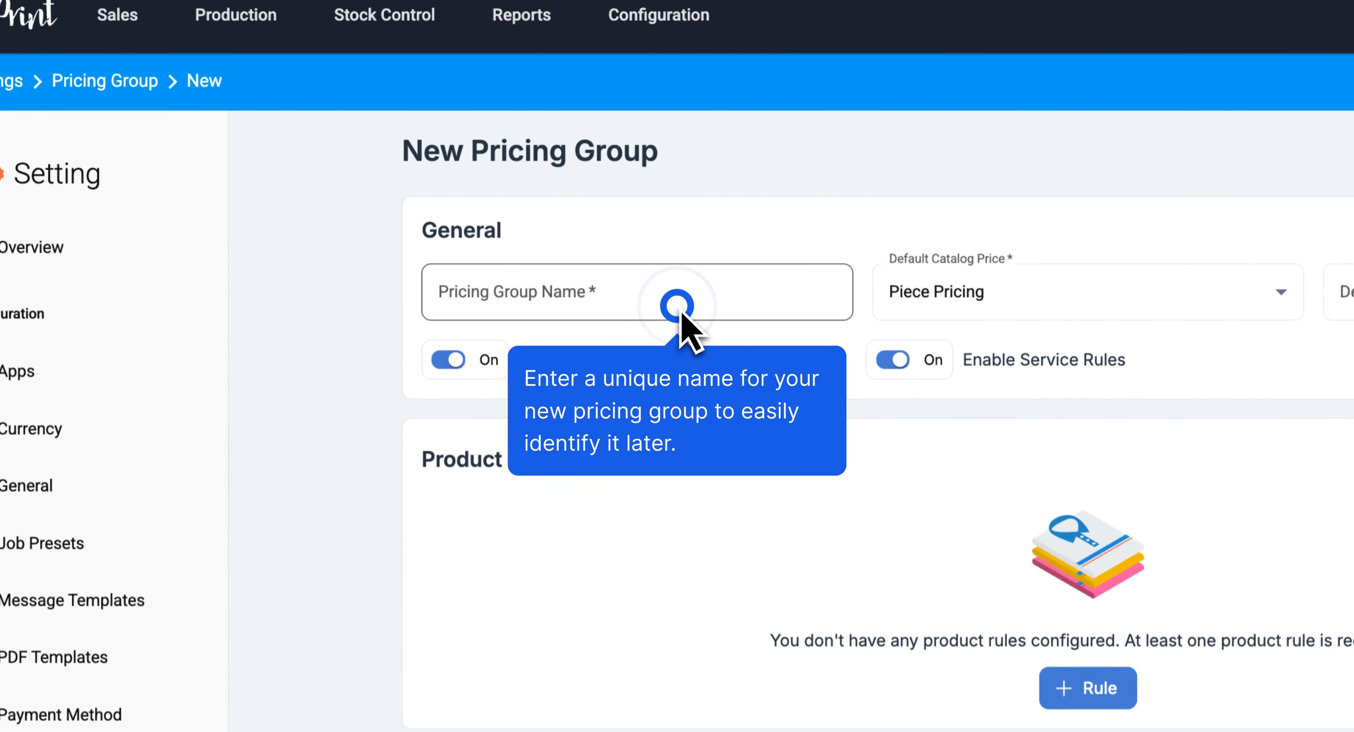
{"action": "left_click", "coordinate": [677, 305]}
{"action": "type", "text": "Small Orders (1-24 pcs)"}
{"action": "left_click", "coordinate": [1278, 296]}
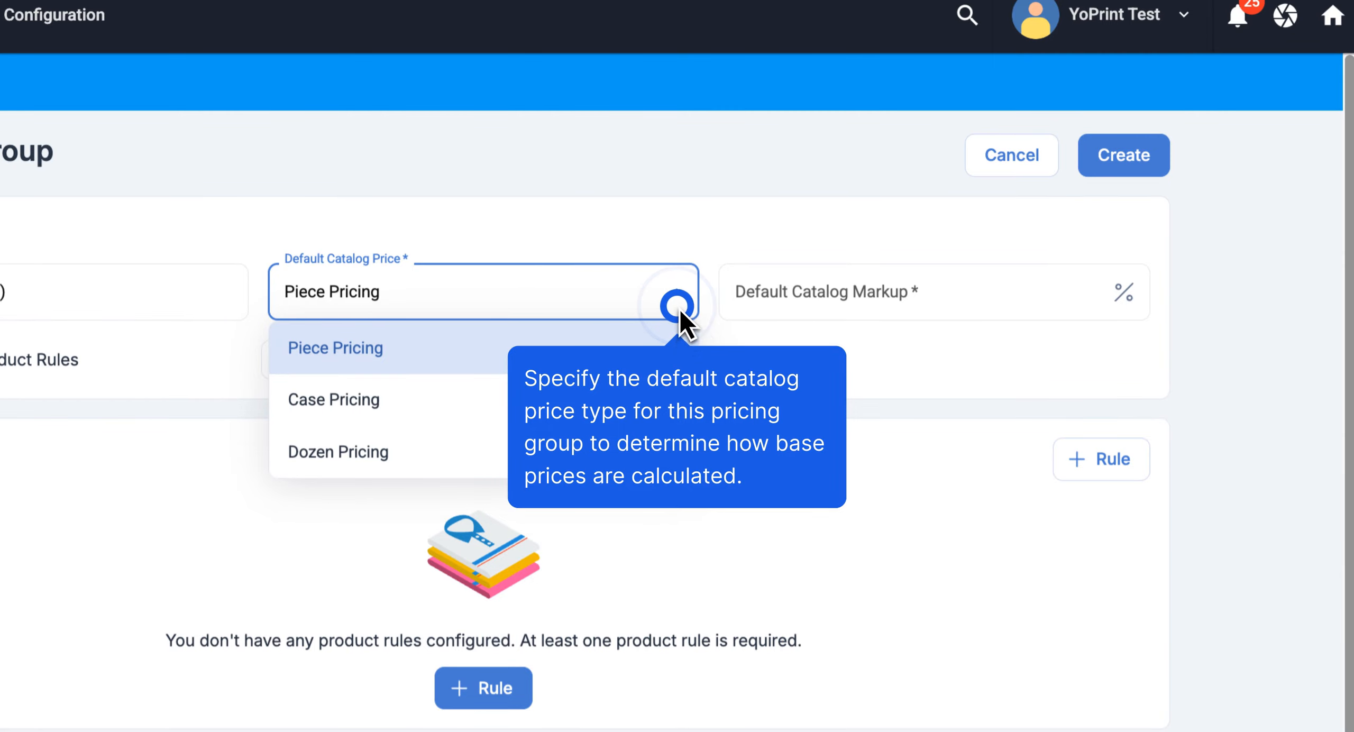
{"action": "left_click", "coordinate": [678, 307]}
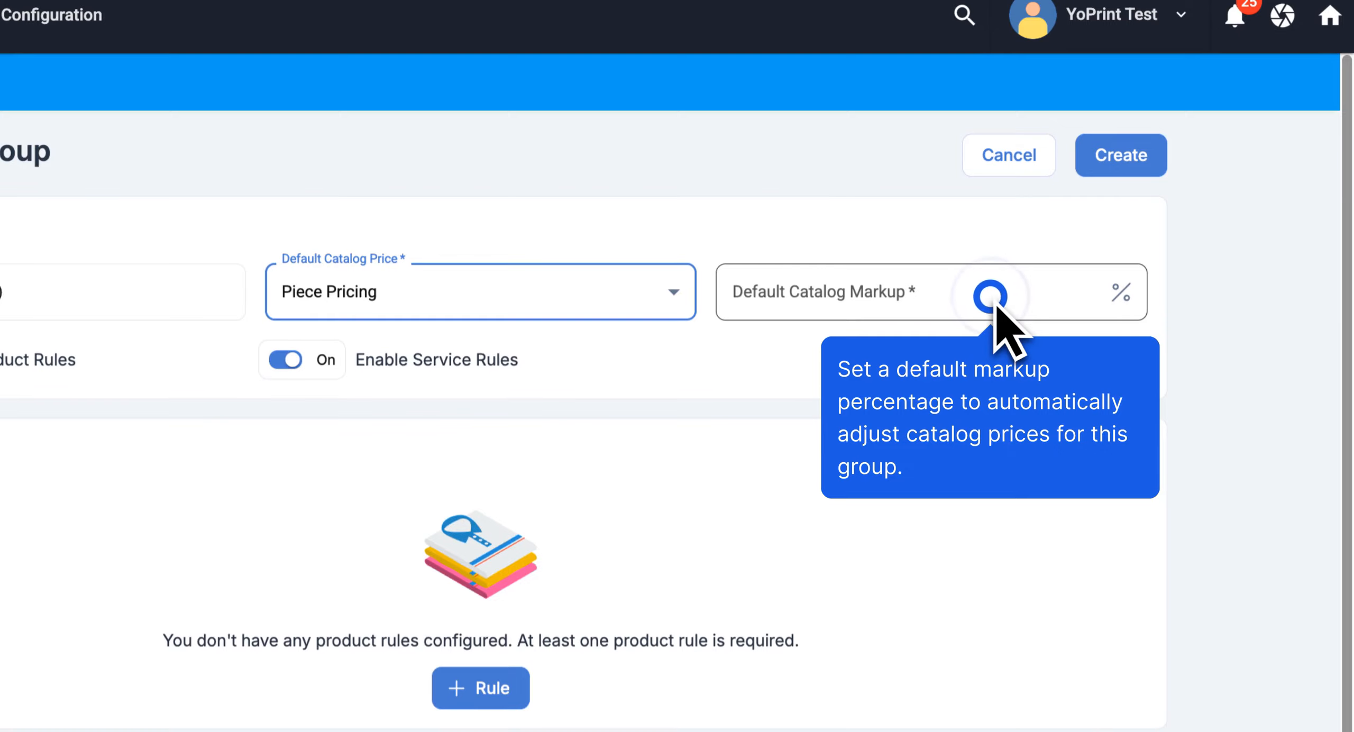
{"action": "left_click", "coordinate": [990, 297]}
{"action": "type", "text": "100"}
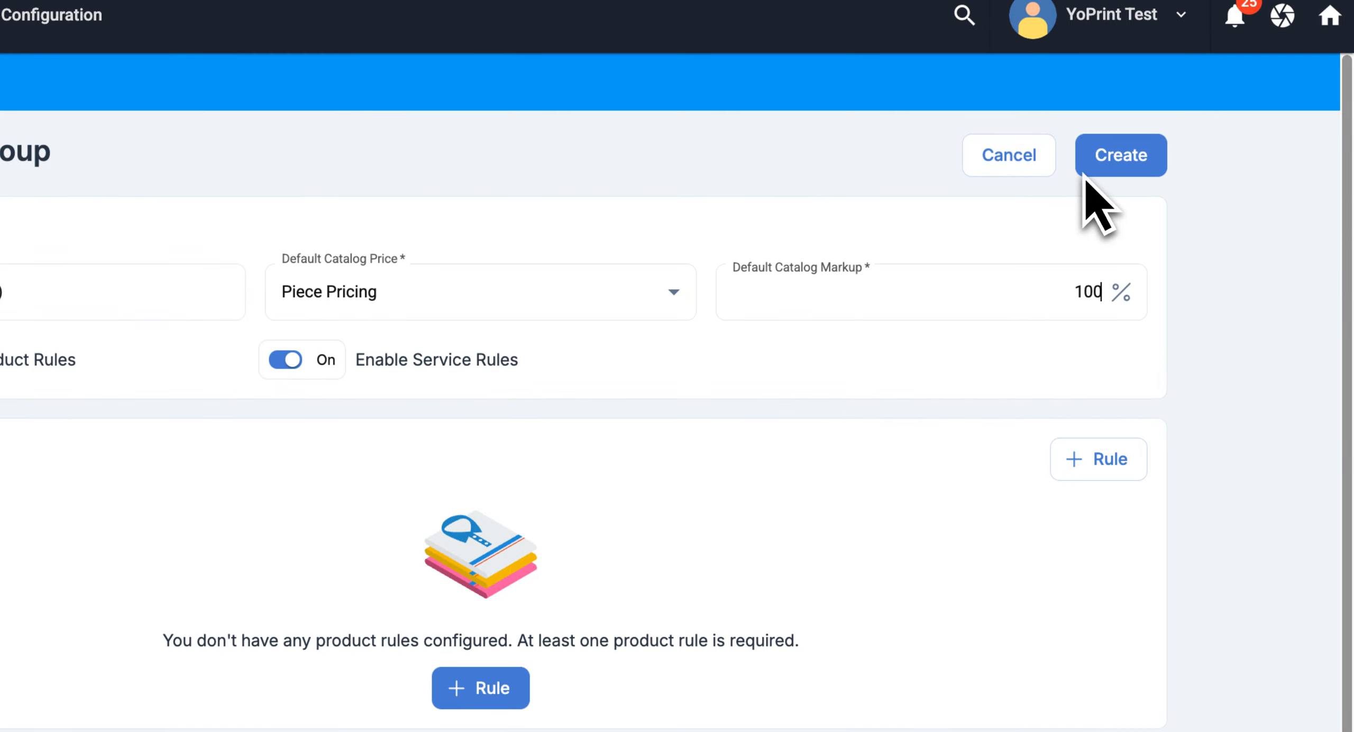
{"action": "left_click", "coordinate": [1121, 156]}
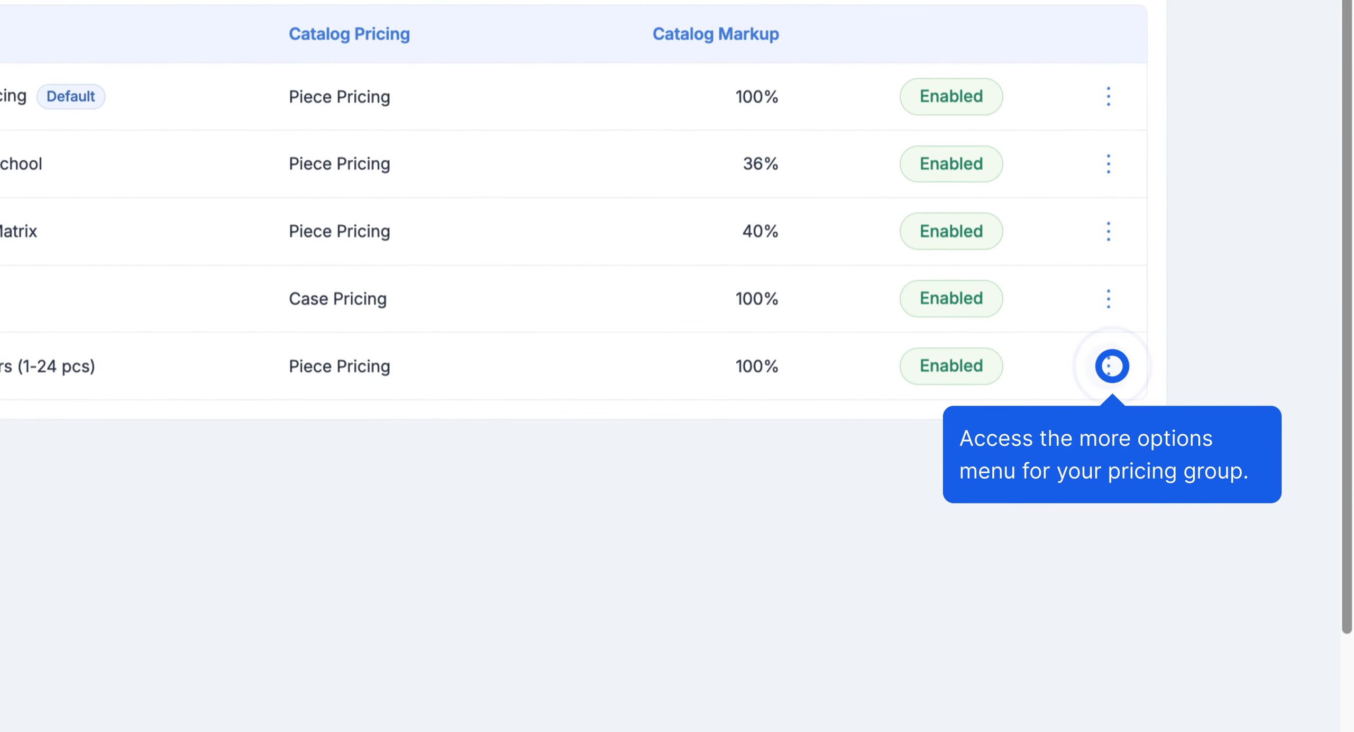
Open the Small Orders (1-24 pcs) pricing group for editing and enable its product rules
{"action": "left_click", "coordinate": [1112, 365]}
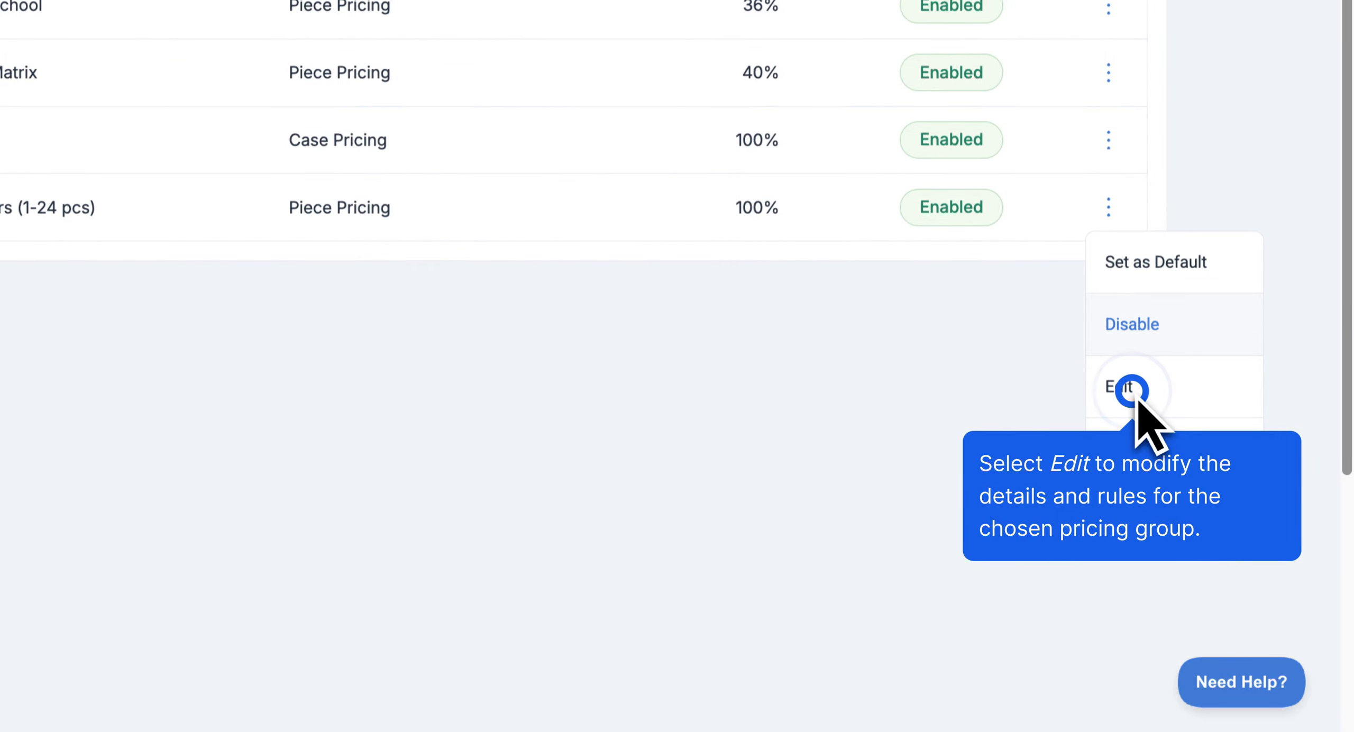
{"action": "left_click", "coordinate": [1132, 390]}
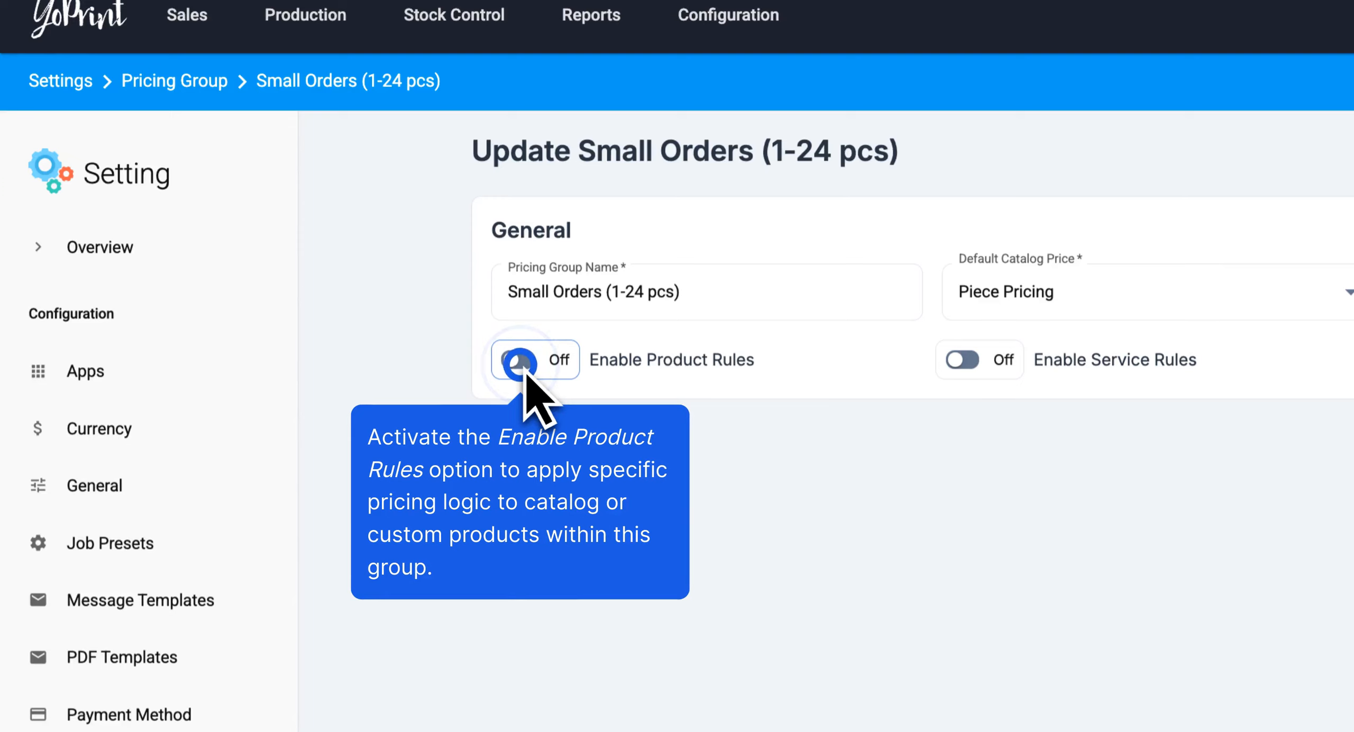
{"action": "left_click", "coordinate": [519, 360]}
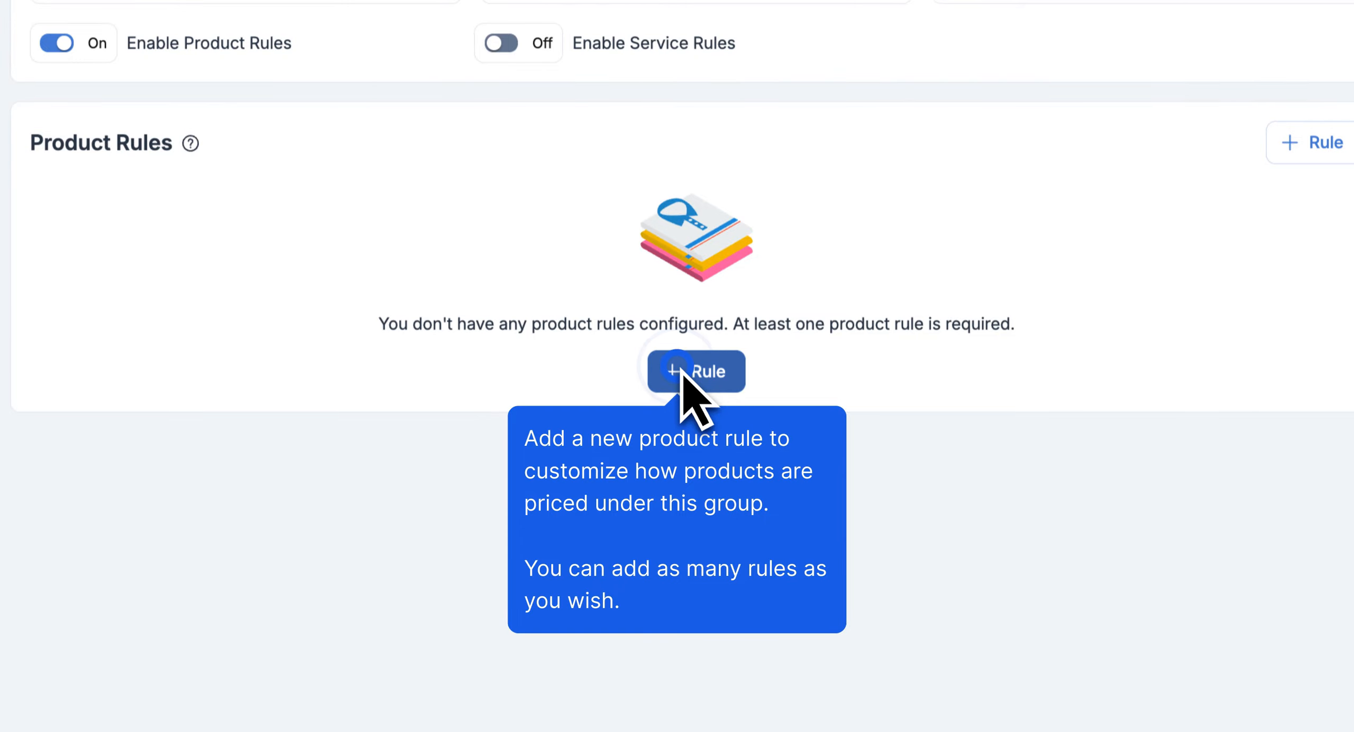
Add a product rule named Tiered Markup with the action Use Default Price
{"action": "left_click", "coordinate": [681, 371]}
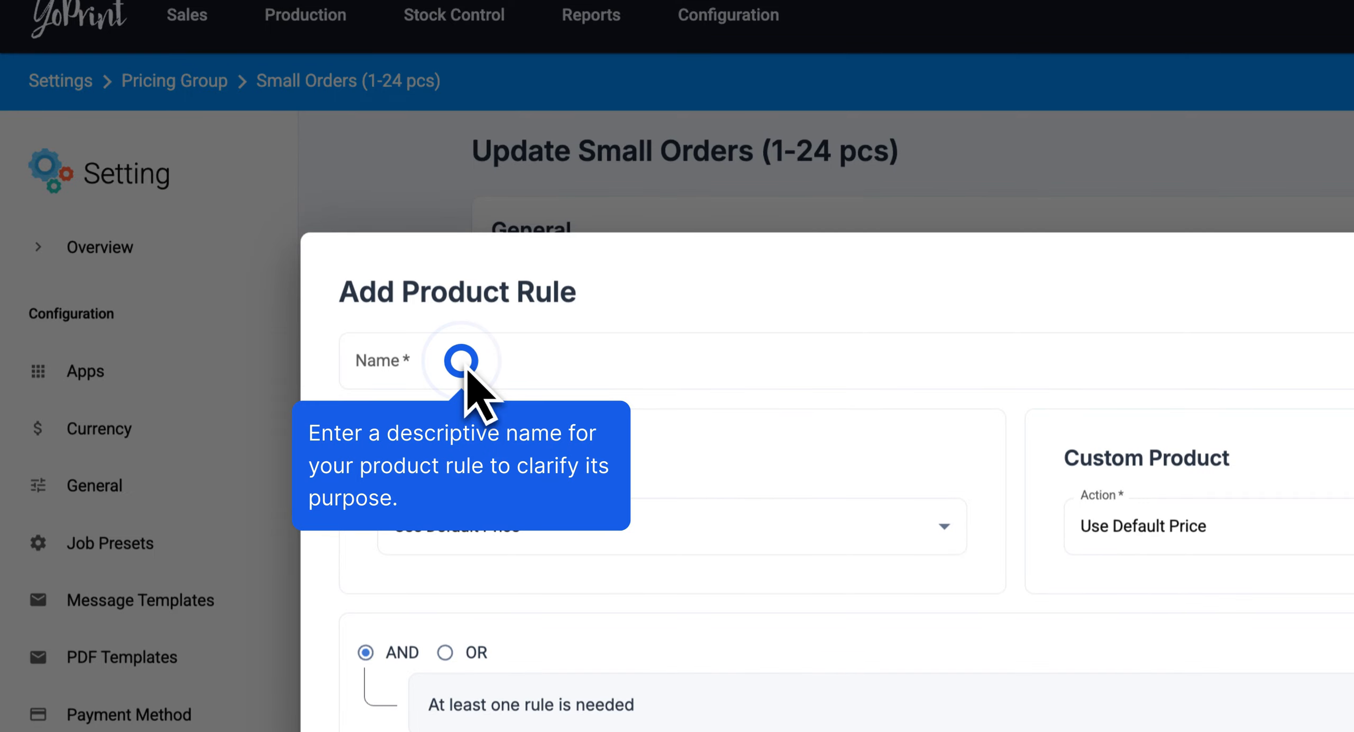
{"action": "left_click", "coordinate": [461, 361]}
{"action": "type", "text": "Tiered Markup"}
{"action": "left_click", "coordinate": [944, 526]}
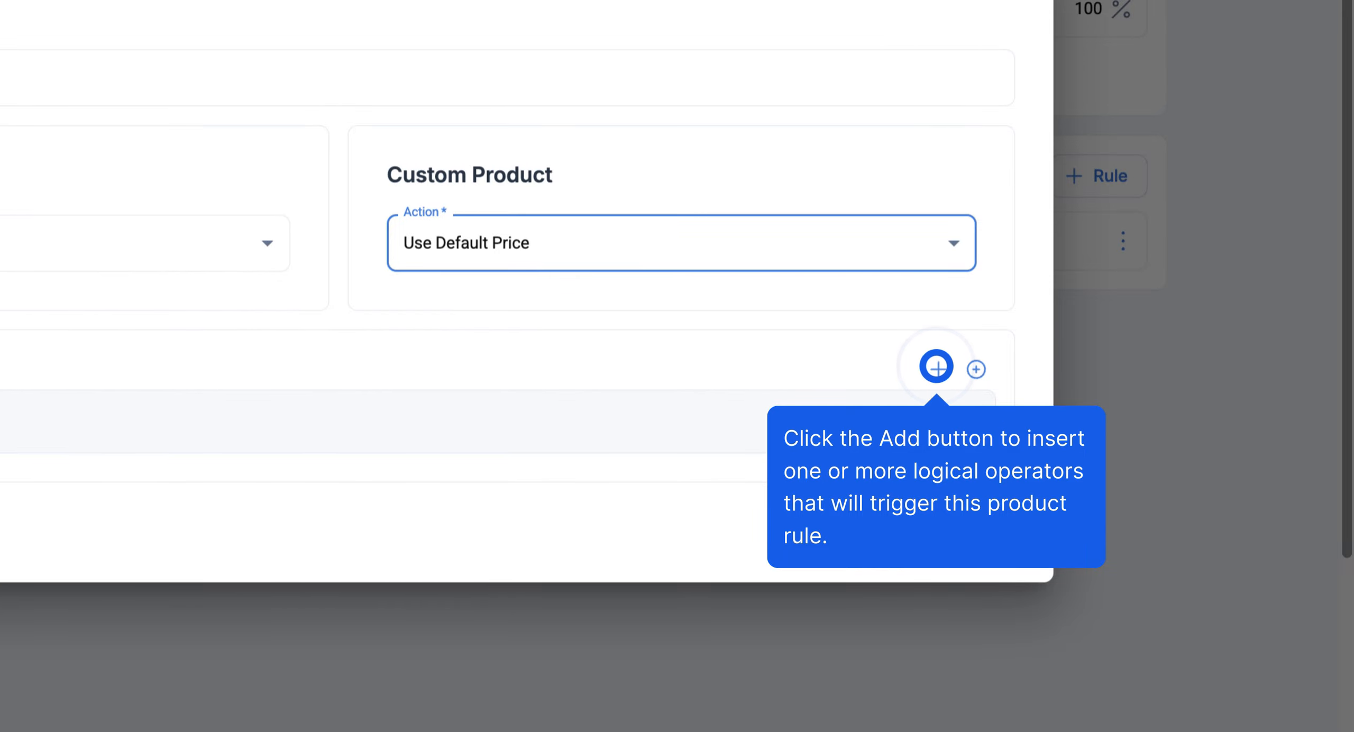
Give the product rule two AND conditions, equal to $20 and equal to $50, and save it
{"action": "left_click", "coordinate": [937, 366]}
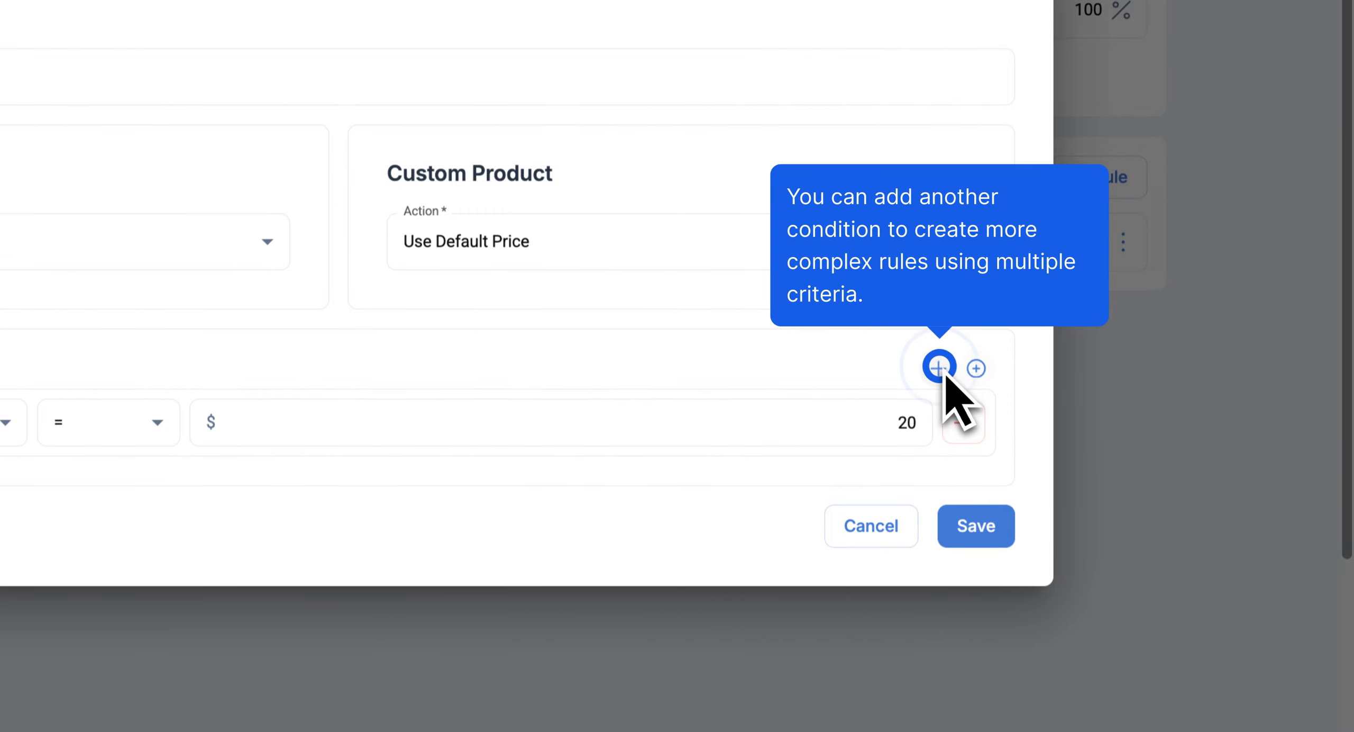
{"action": "left_click", "coordinate": [940, 371]}
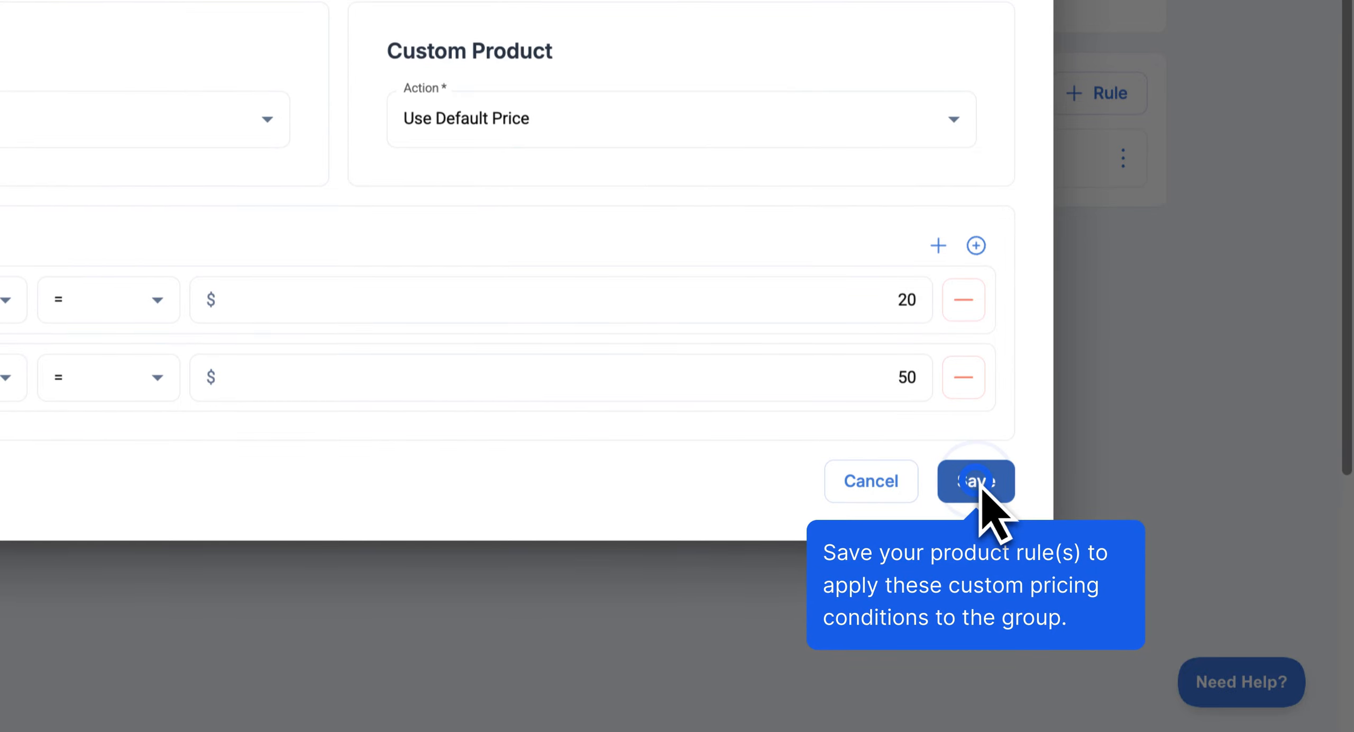
{"action": "left_click", "coordinate": [976, 482]}
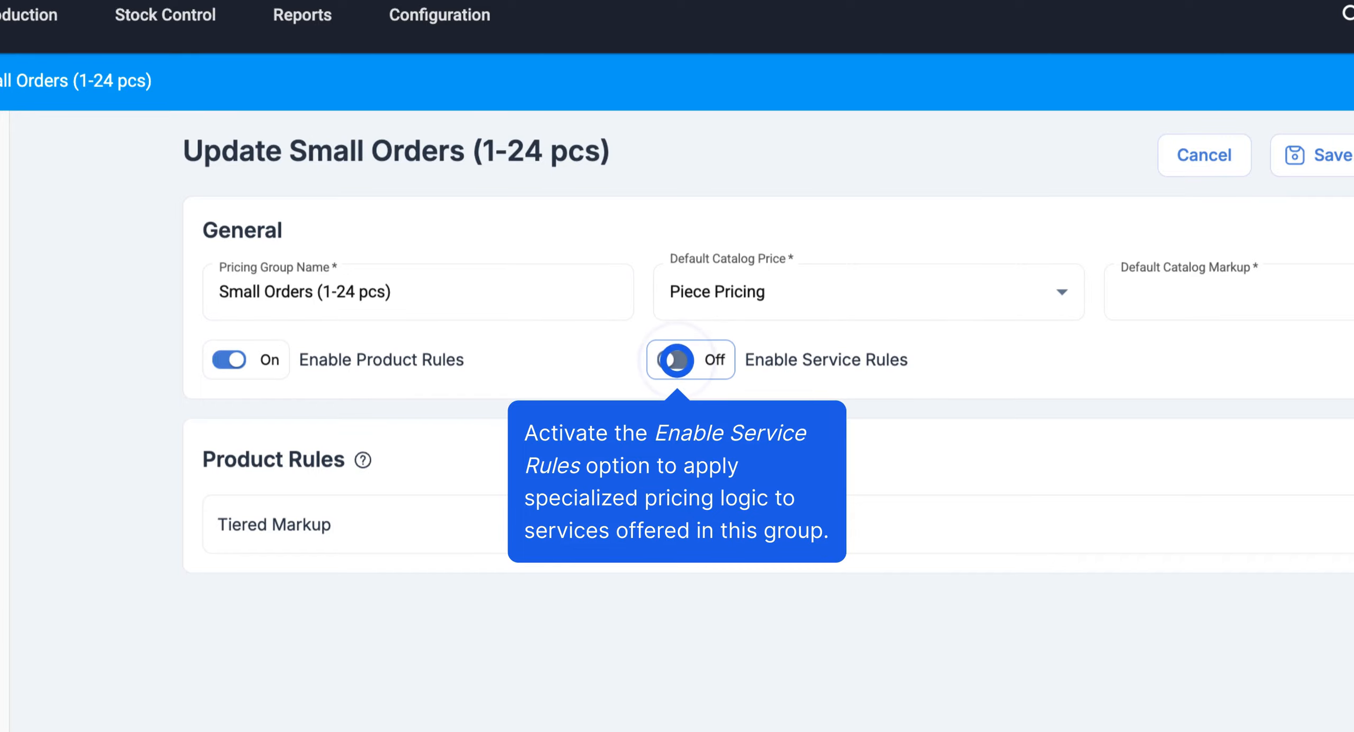
Enable service rules and add one named Default Service Markup with the action Use Default Price
{"action": "left_click", "coordinate": [680, 362]}
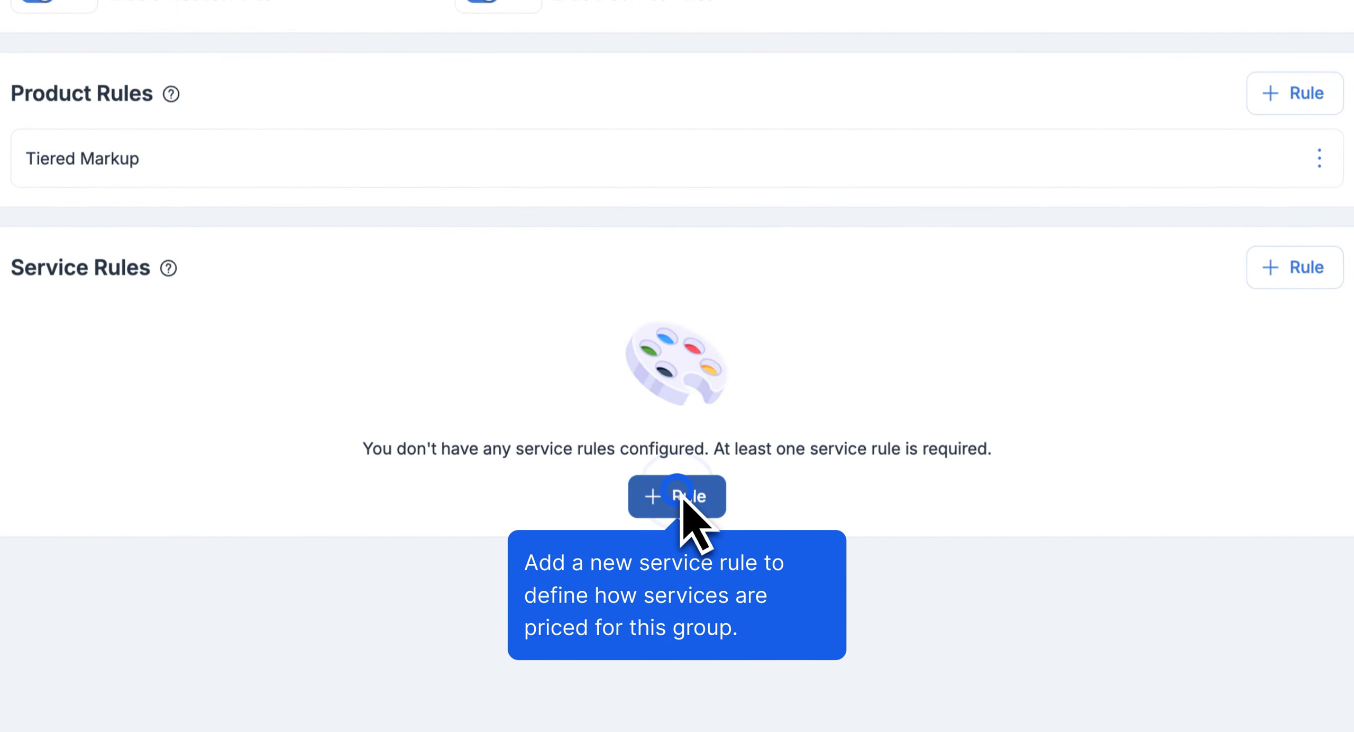
{"action": "left_click", "coordinate": [683, 497]}
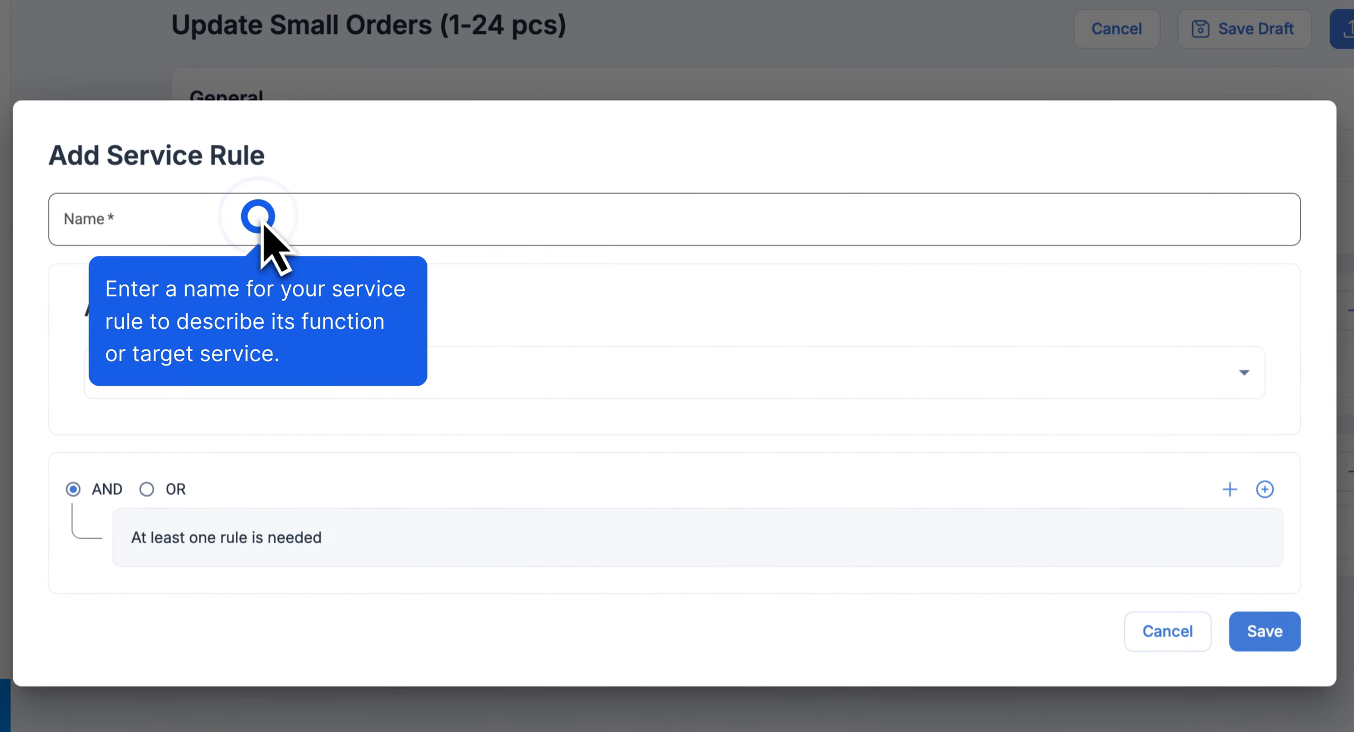
{"action": "left_click", "coordinate": [258, 216]}
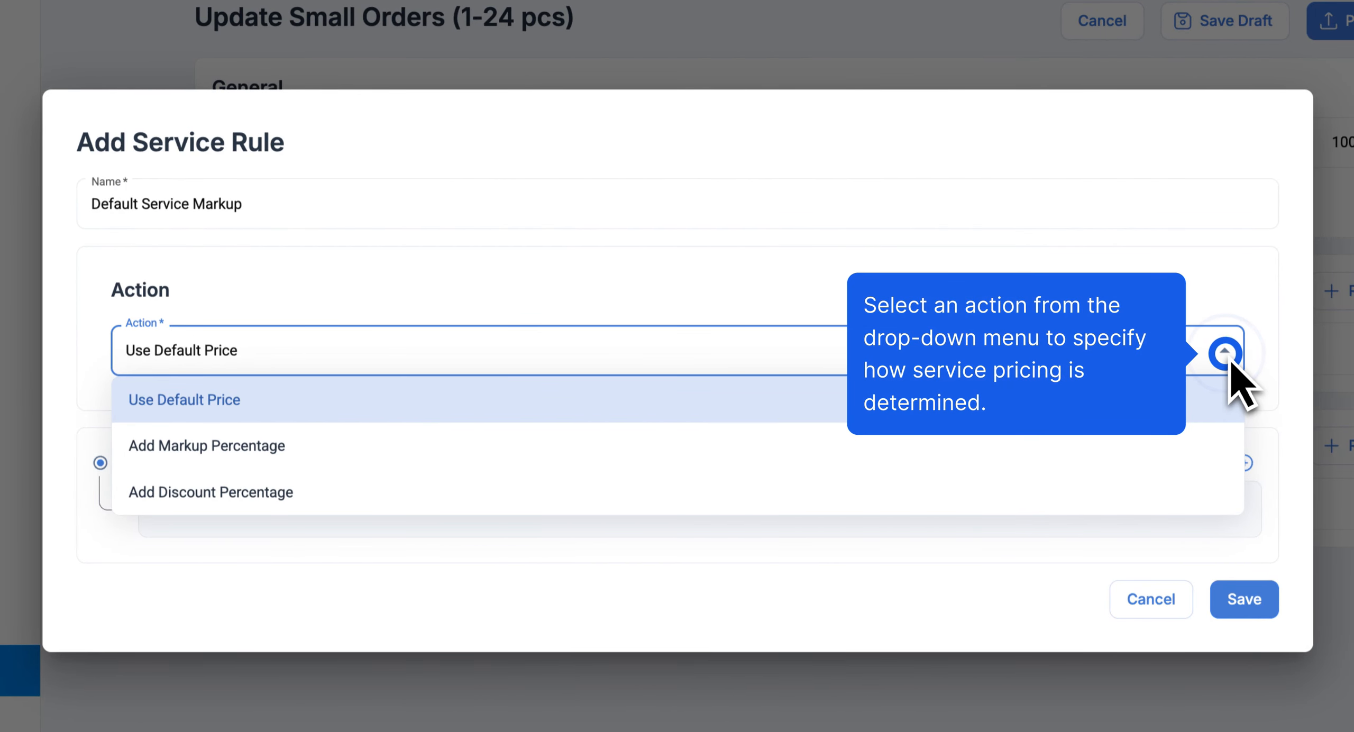
{"action": "left_click", "coordinate": [1226, 353]}
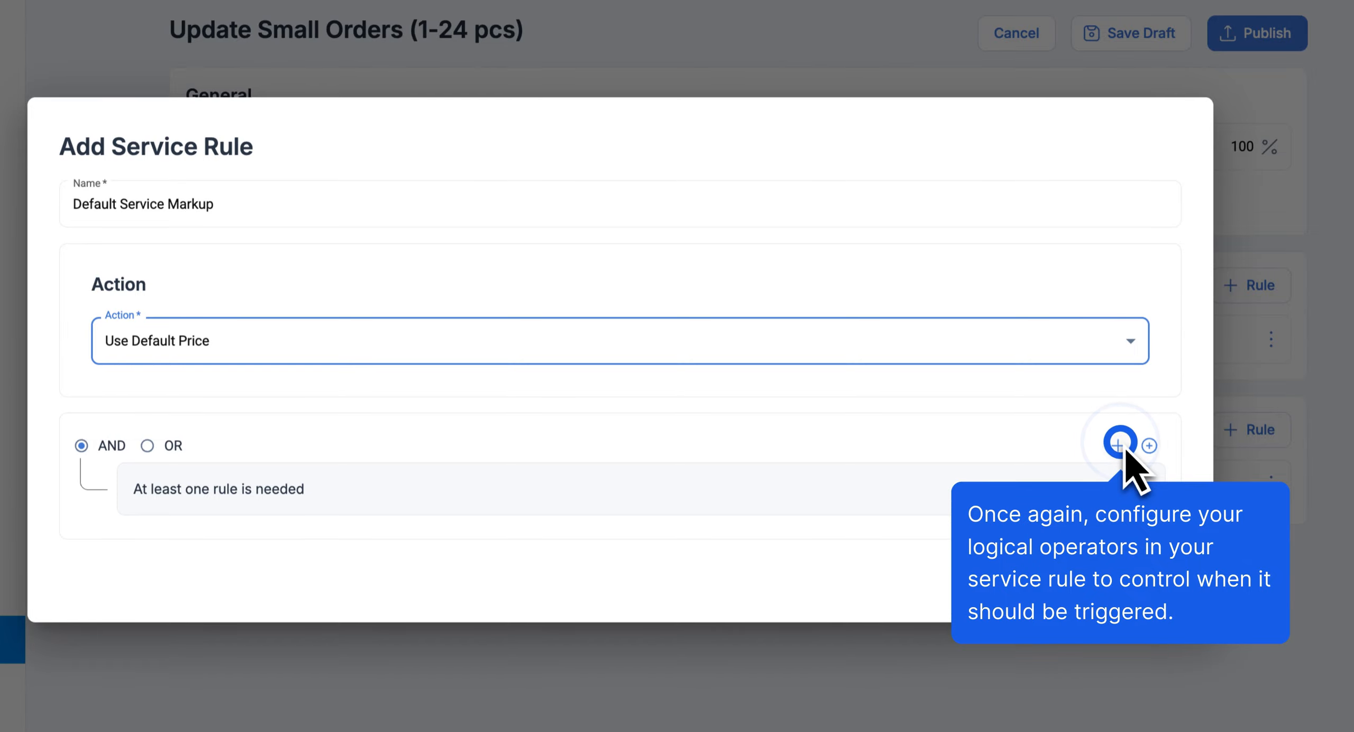
Add AND conditions matching services that contain Embroidery and DTF, save the service rule and publish the pricing group
{"action": "left_click", "coordinate": [1120, 443]}
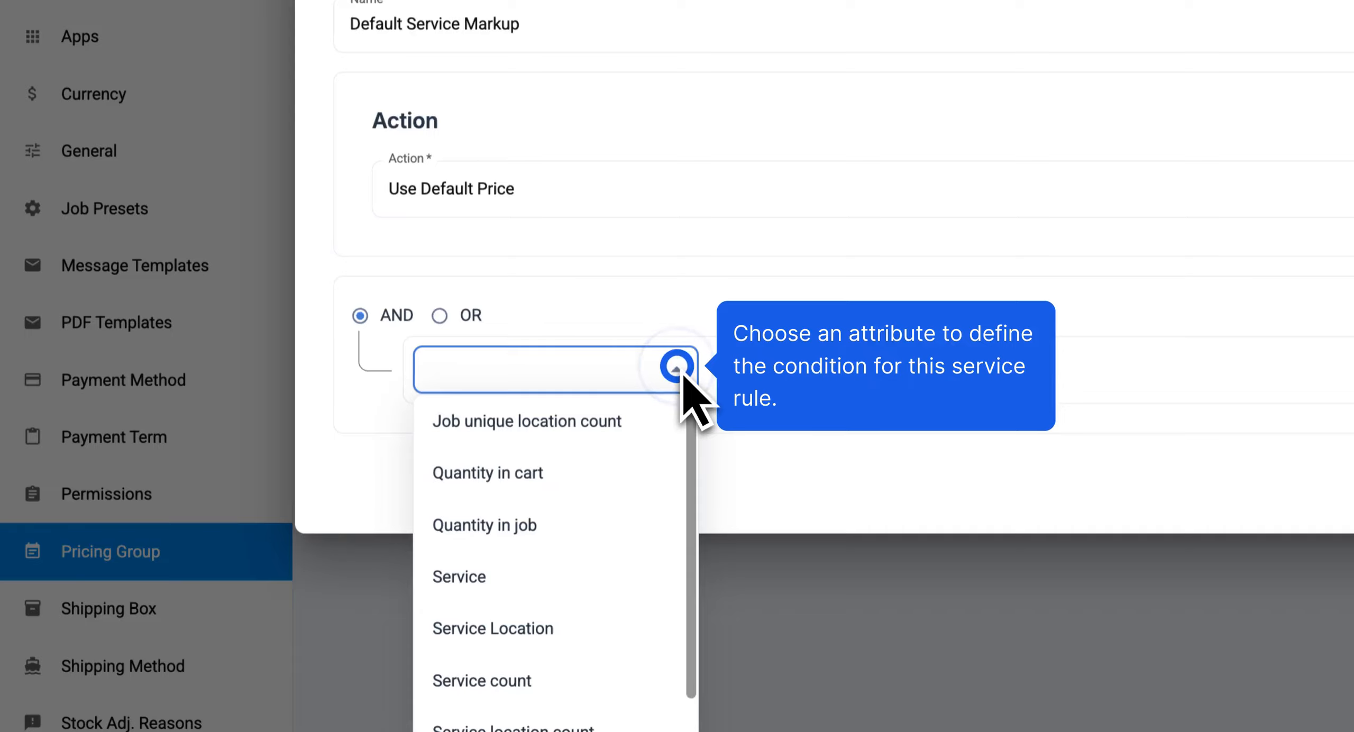
{"action": "left_click", "coordinate": [677, 365]}
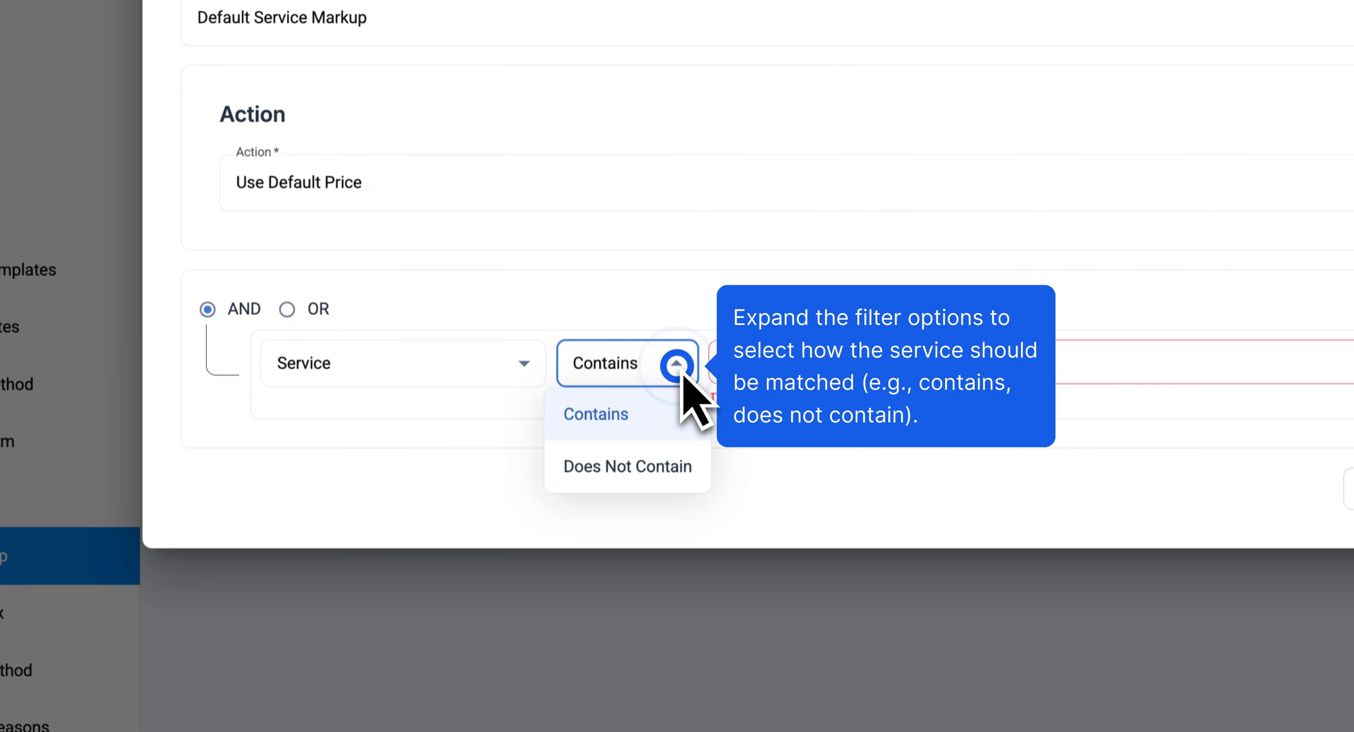
{"action": "left_click", "coordinate": [1116, 371]}
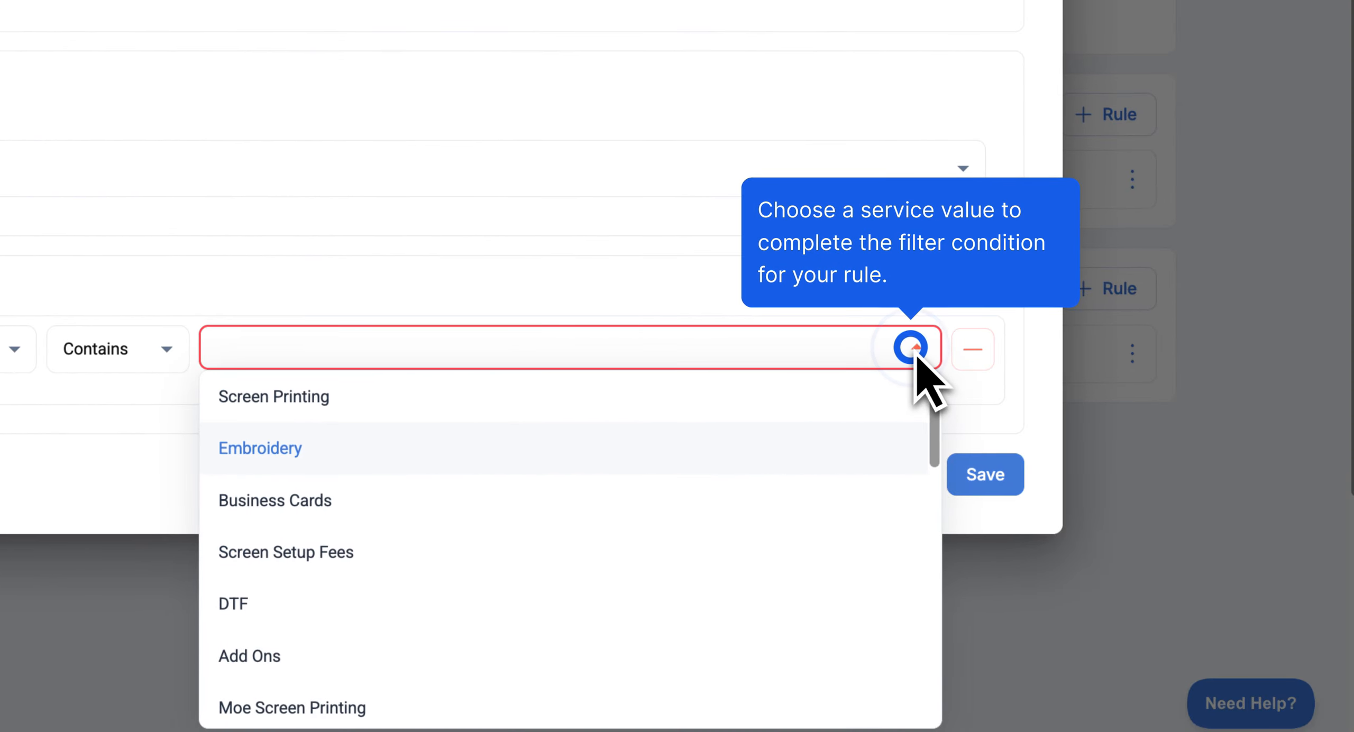
{"action": "left_click", "coordinate": [911, 348]}
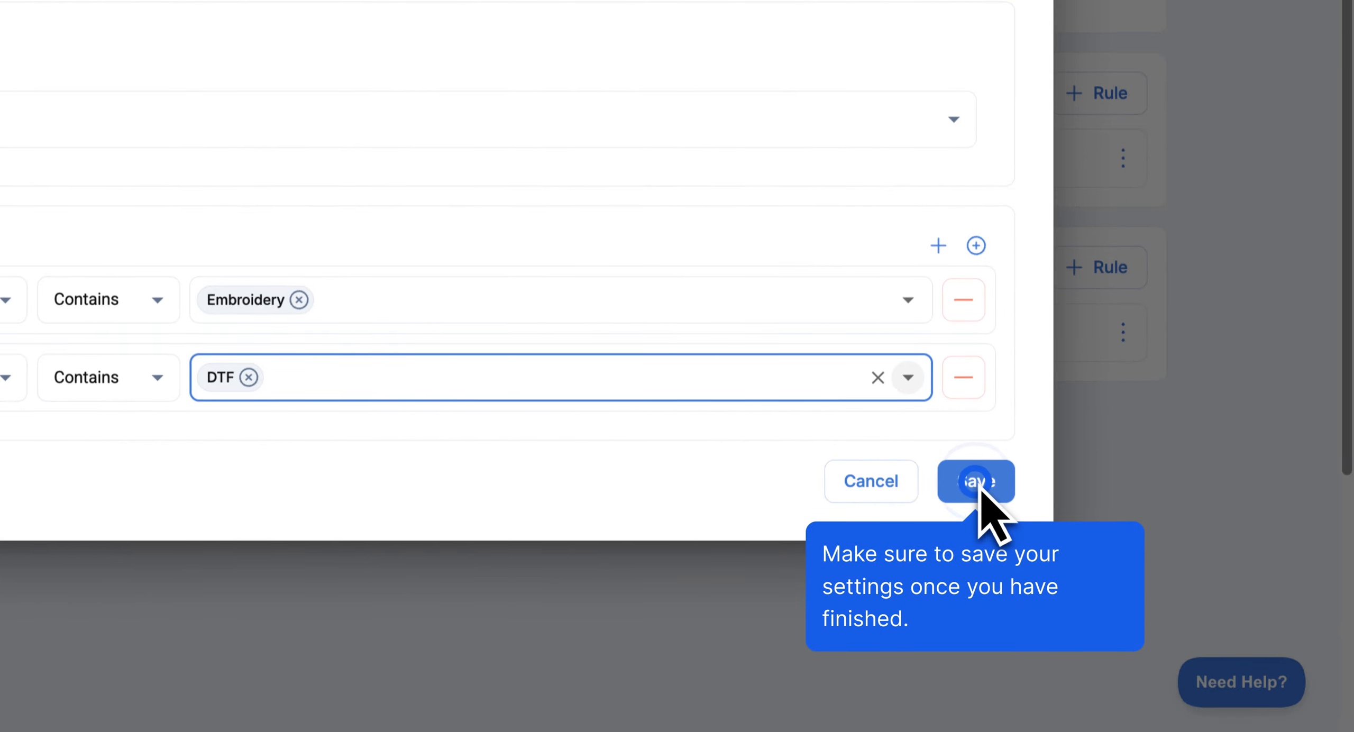
{"action": "left_click", "coordinate": [975, 482]}
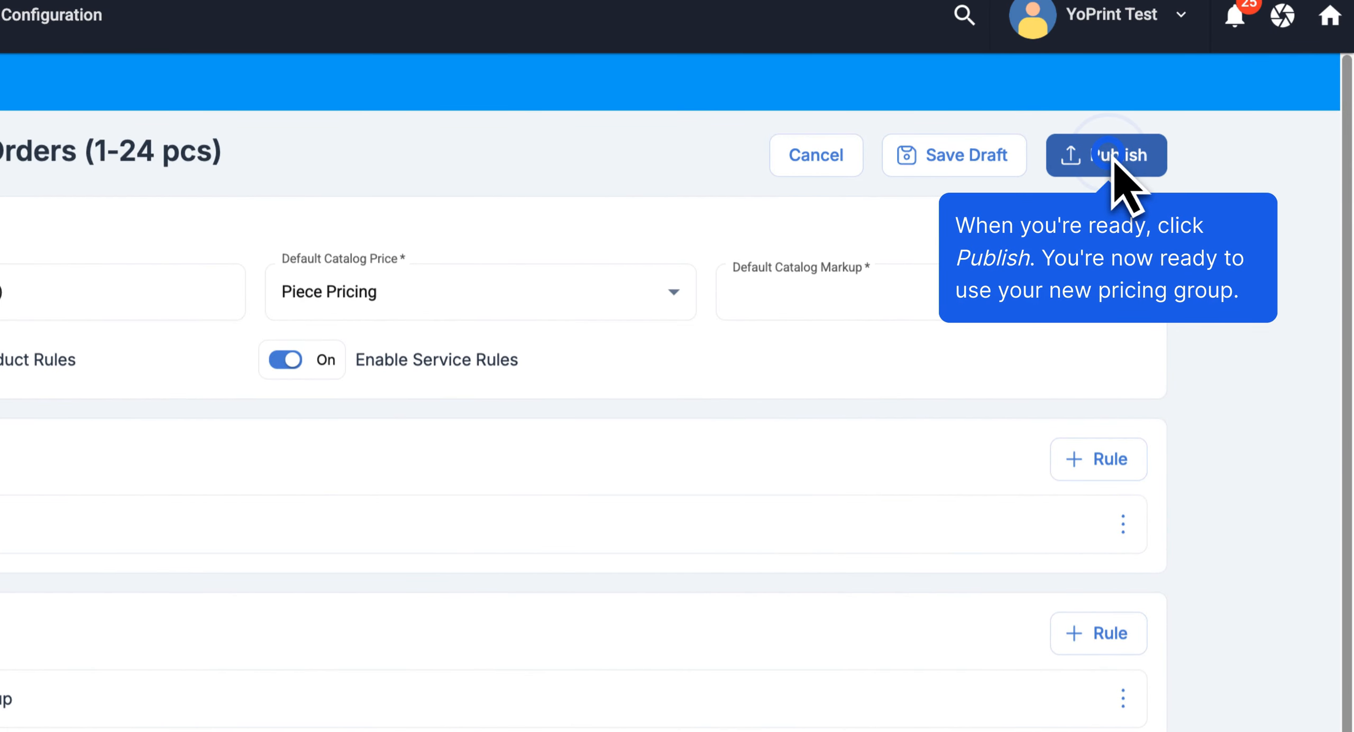
{"action": "left_click", "coordinate": [1110, 159]}
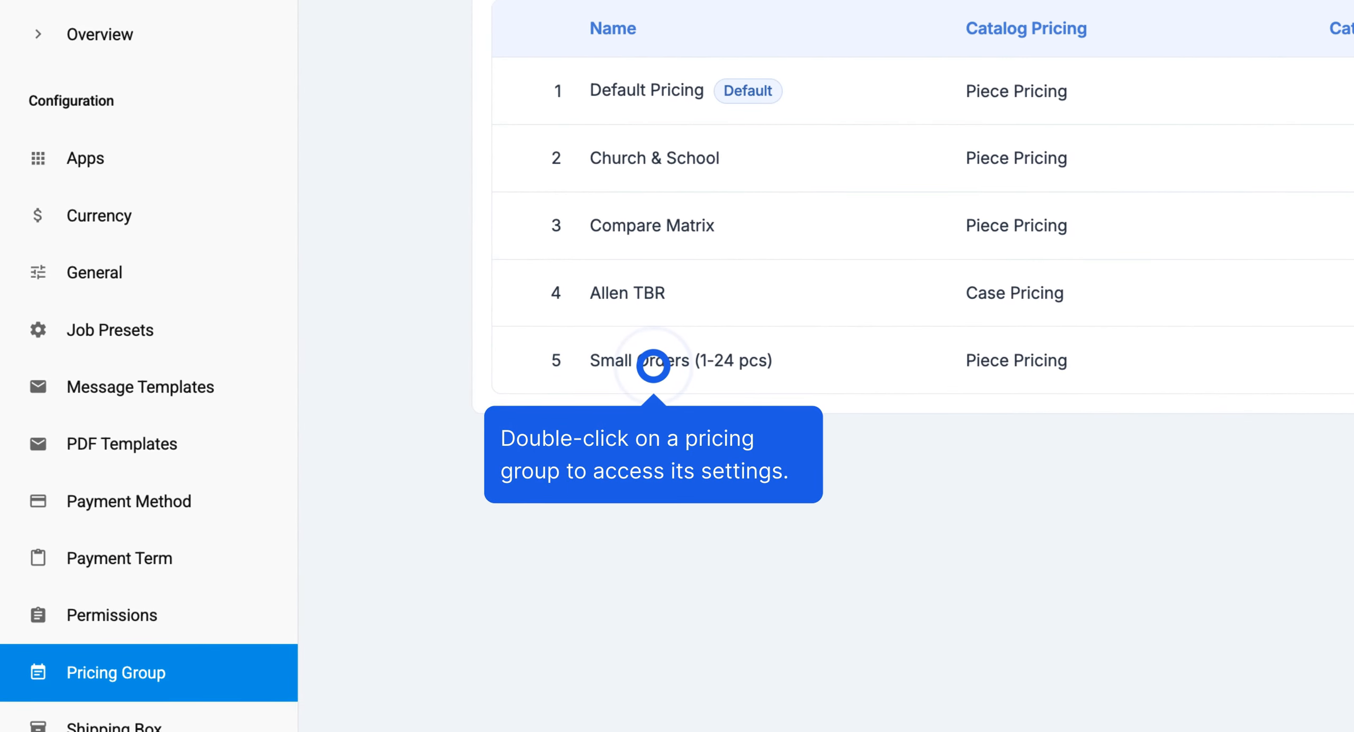
Open the Small Orders (1-24 pcs) group's settings and move the 50% markup service rule below the 100% markup rule
{"action": "double_click", "coordinate": [656, 365]}
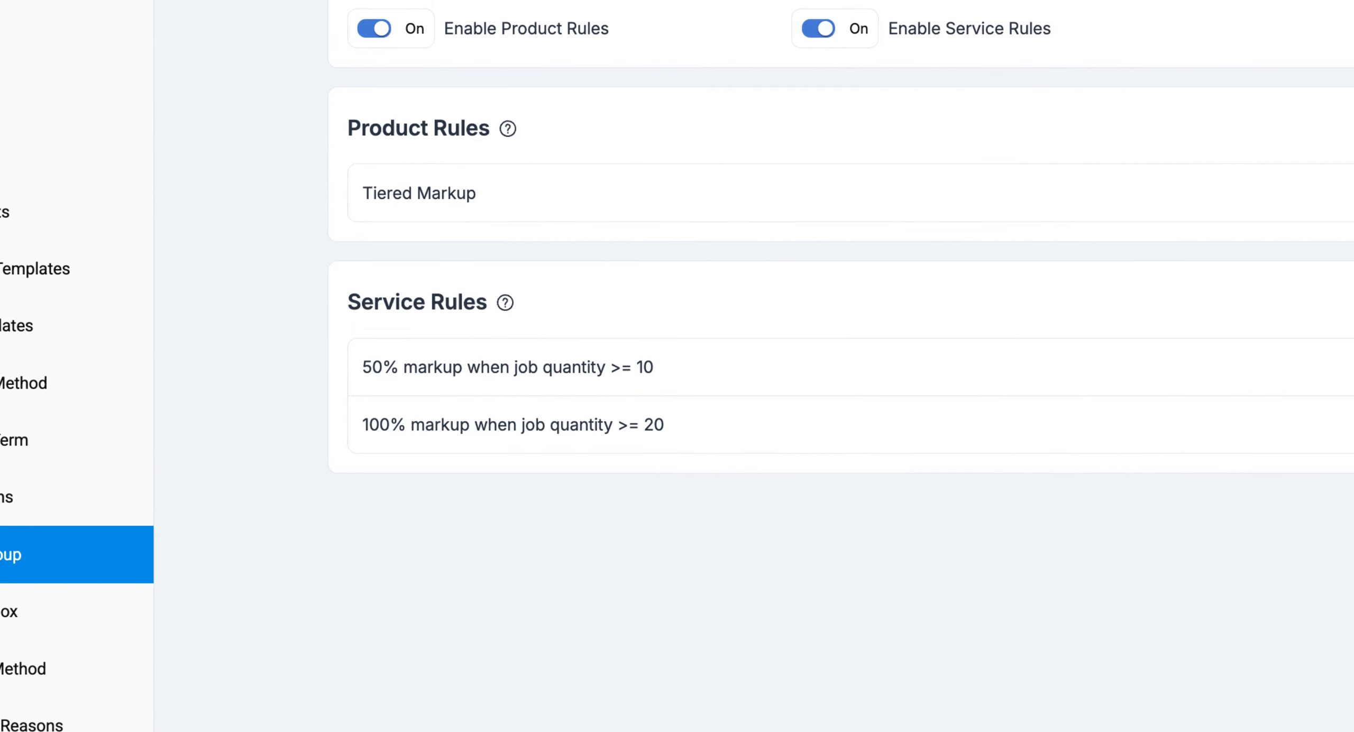
{"action": "left_click_drag", "start_coordinate": [709, 388], "coordinate": [722, 454]}
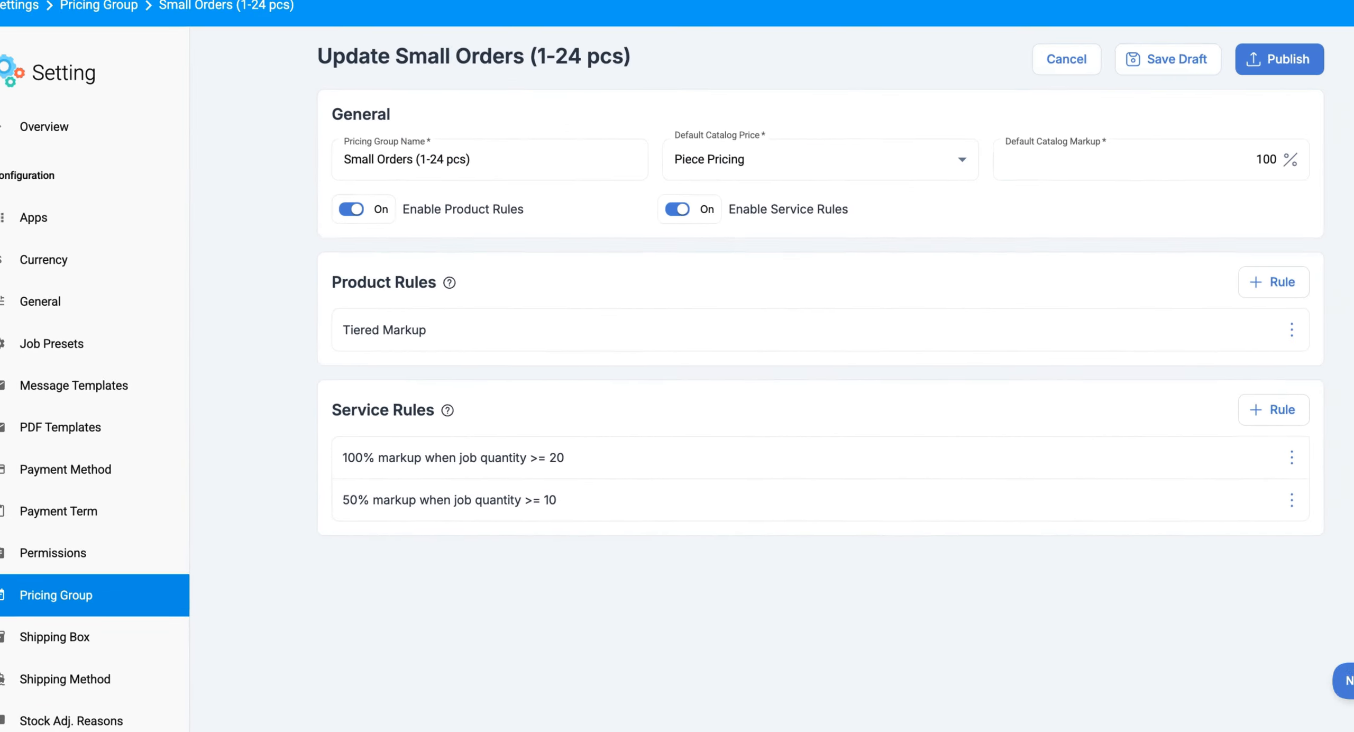